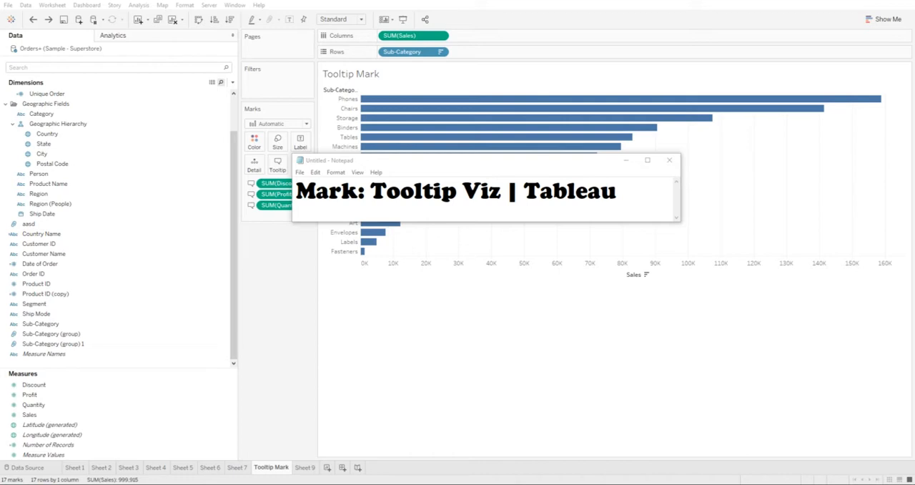
Step: Examine the bar tooltips on the Tooltip Mark sheet and the segment sales table on Sheet 9
{"action": "key", "text": "alt+Tab"}
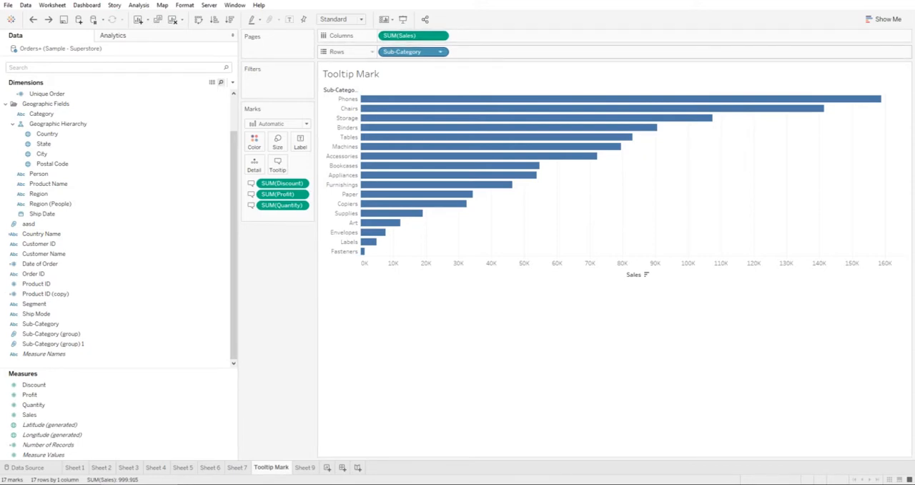
{"action": "mouse_move", "coordinate": [409, 99]}
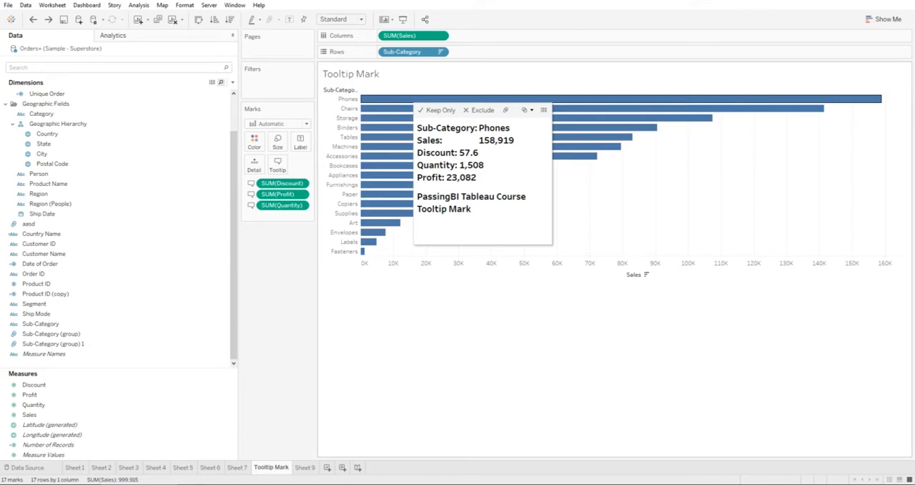
{"action": "mouse_move", "coordinate": [404, 118]}
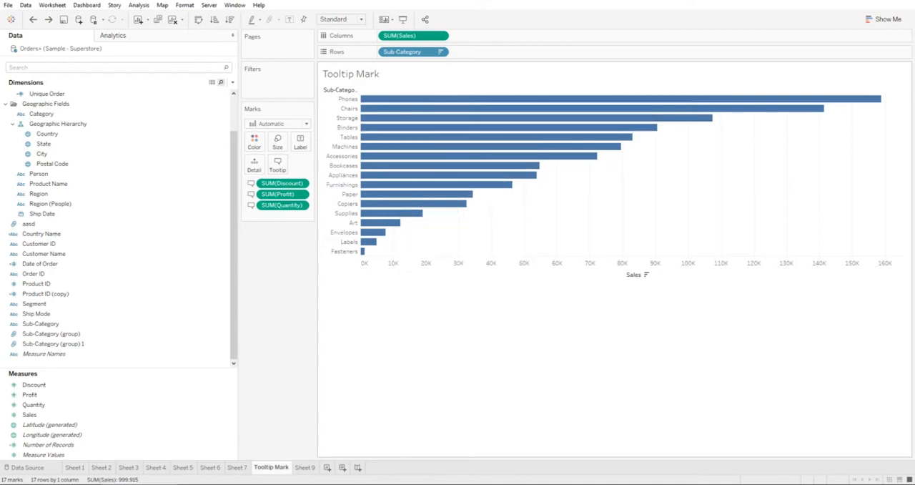
{"action": "left_click", "coordinate": [305, 468]}
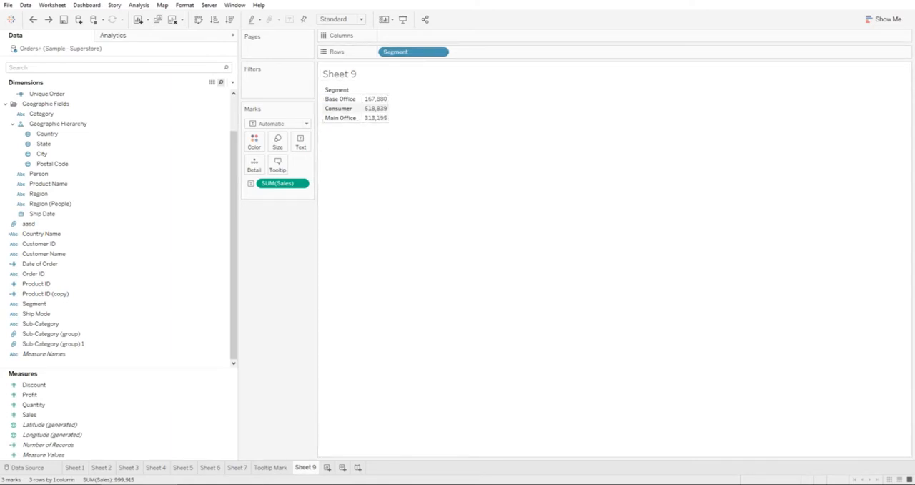
{"action": "left_click", "coordinate": [271, 467]}
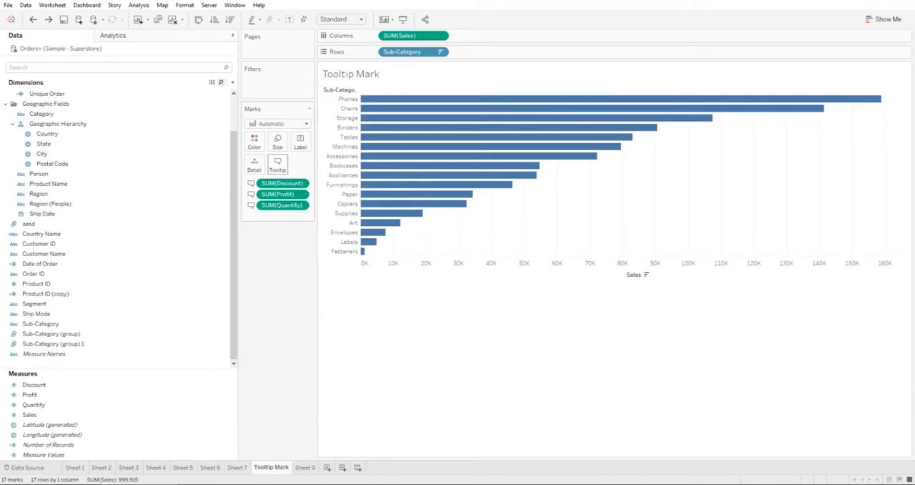
{"action": "left_click", "coordinate": [277, 165]}
{"action": "left_click_drag", "start_coordinate": [427, 144], "coordinate": [213, 247]}
{"action": "left_click", "coordinate": [366, 246]}
{"action": "left_click", "coordinate": [305, 467]}
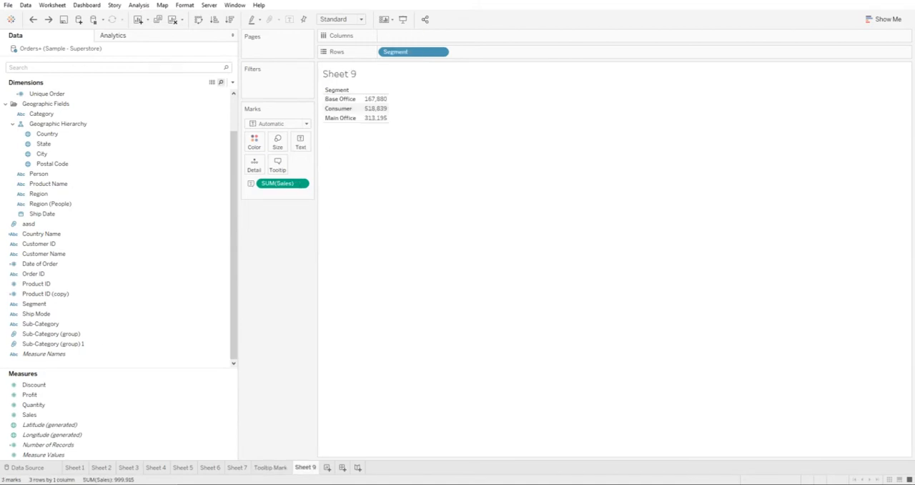
{"action": "left_click", "coordinate": [271, 466]}
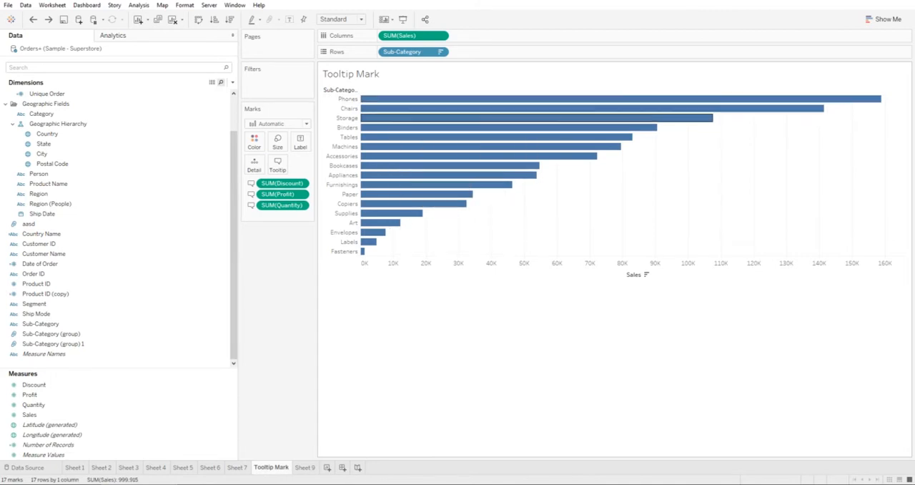
{"action": "mouse_move", "coordinate": [366, 99]}
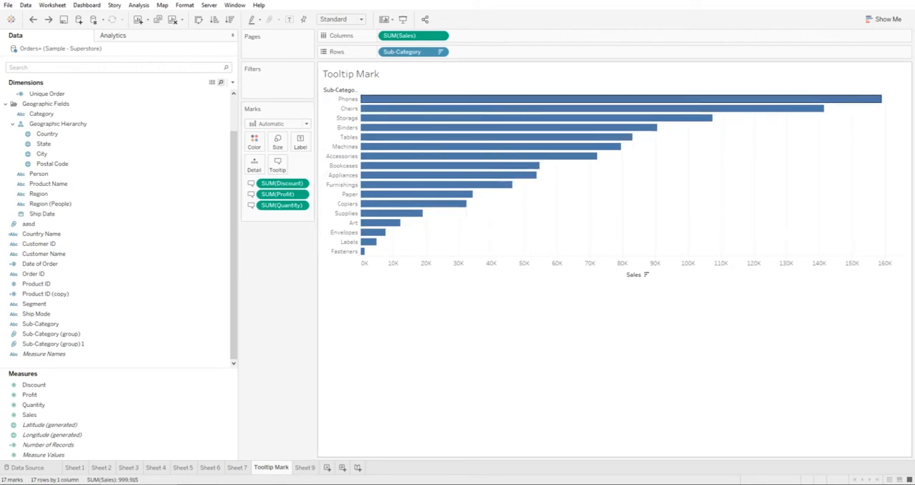
{"action": "mouse_move", "coordinate": [423, 186]}
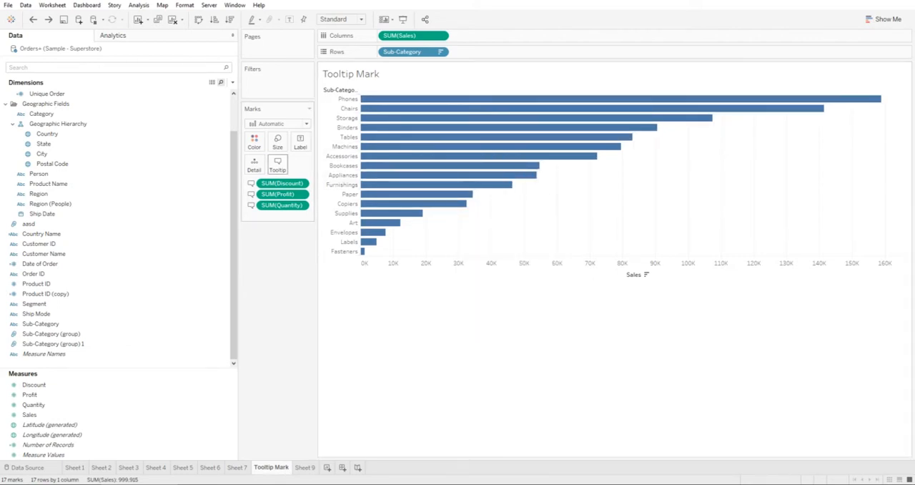
Step: Open the Tooltip Mark sheet's tooltip for editing and clear all of its existing content
{"action": "left_click", "coordinate": [278, 163]}
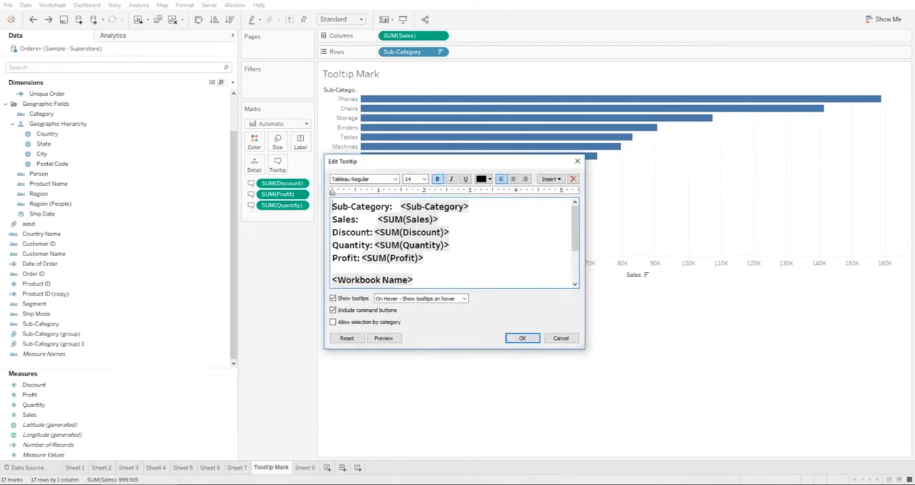
{"action": "left_click", "coordinate": [549, 178]}
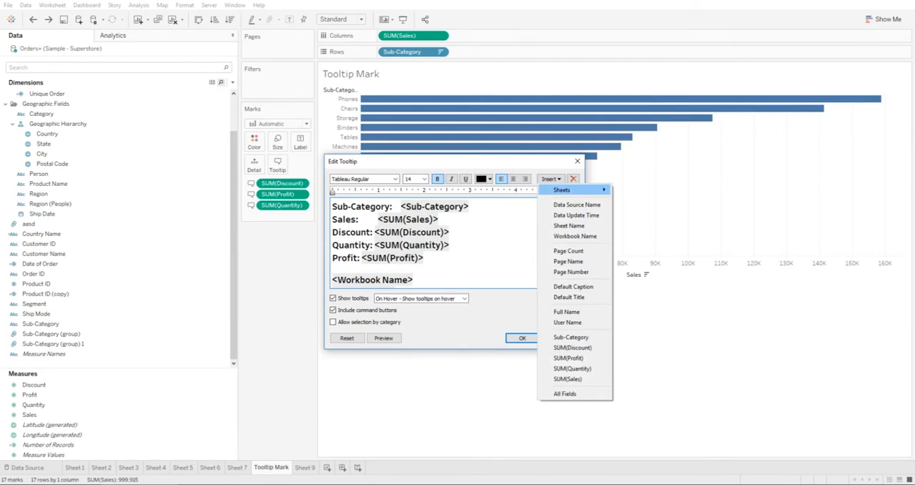
{"action": "mouse_move", "coordinate": [562, 190]}
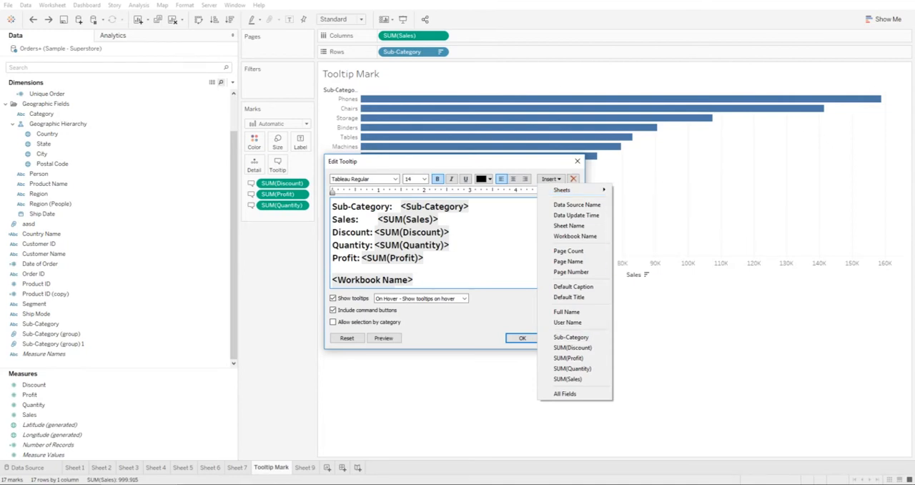
{"action": "left_click", "coordinate": [333, 268]}
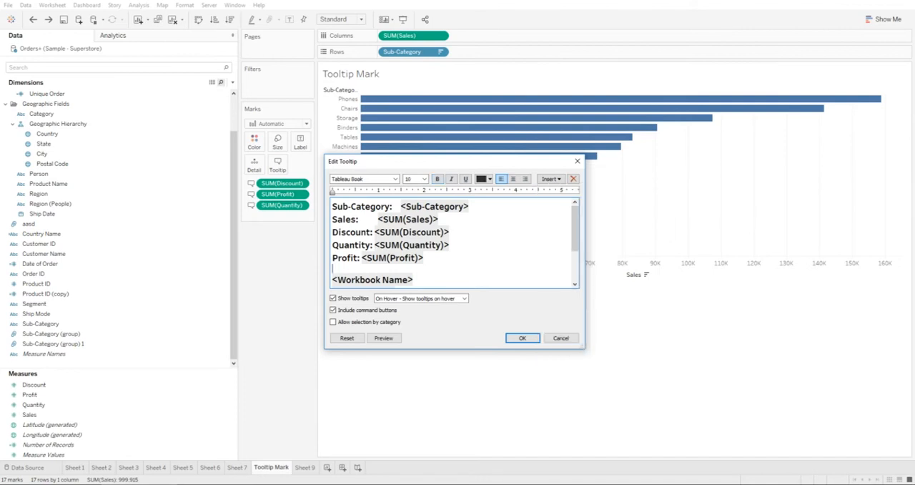
{"action": "left_click", "coordinate": [413, 280]}
{"action": "key", "text": "ctrl+a"}
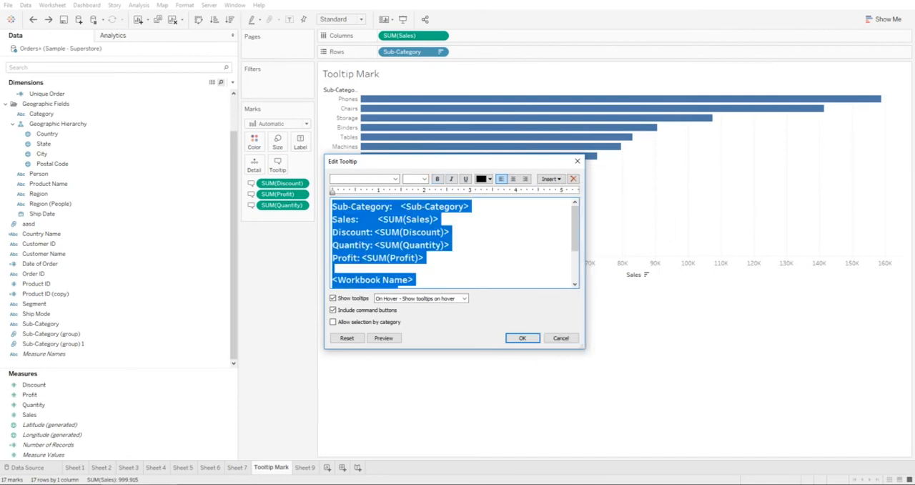
{"action": "key", "text": "Delete"}
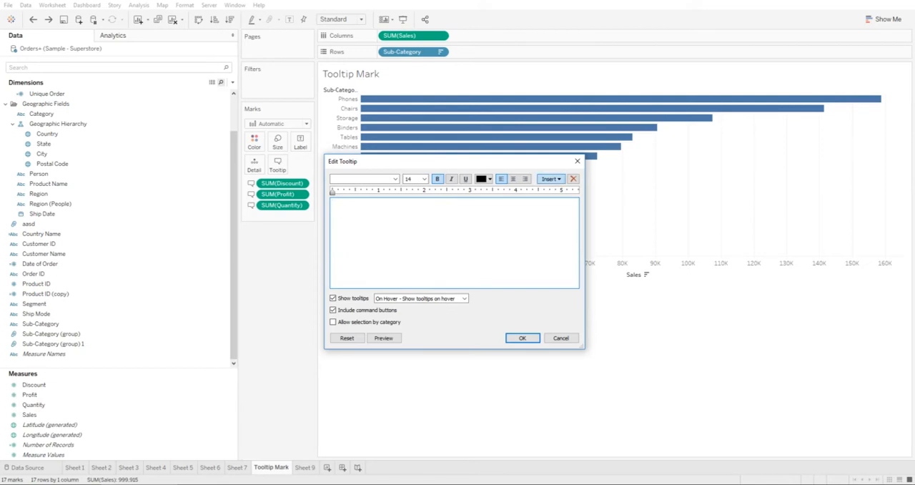
Step: Insert Sheet 9 into the empty tooltip as an embedded visualization and apply the change
{"action": "left_click", "coordinate": [550, 179]}
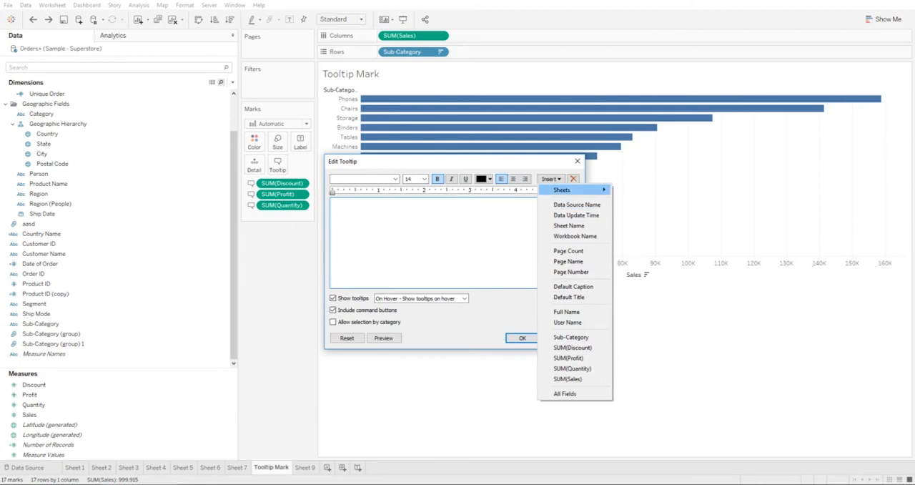
{"action": "mouse_move", "coordinate": [562, 189]}
{"action": "left_click", "coordinate": [635, 264]}
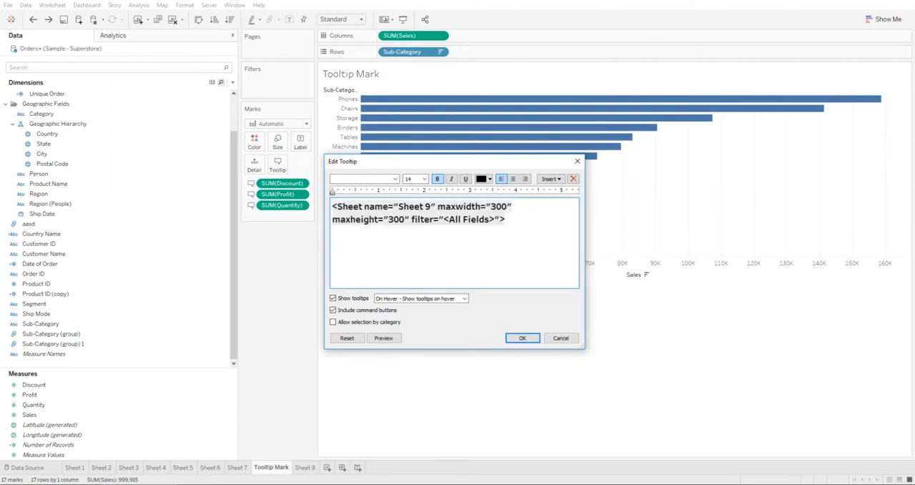
{"action": "key", "text": "ctrl+a"}
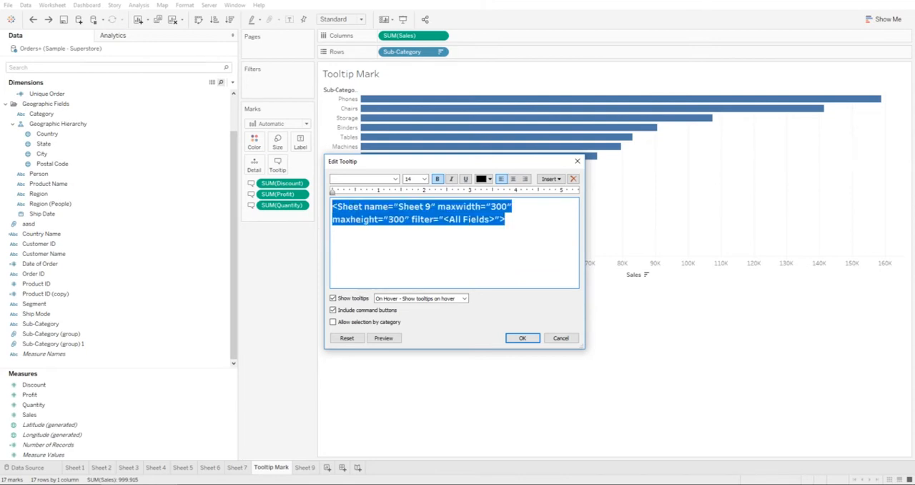
{"action": "left_click", "coordinate": [506, 219]}
{"action": "double_click", "coordinate": [499, 207]}
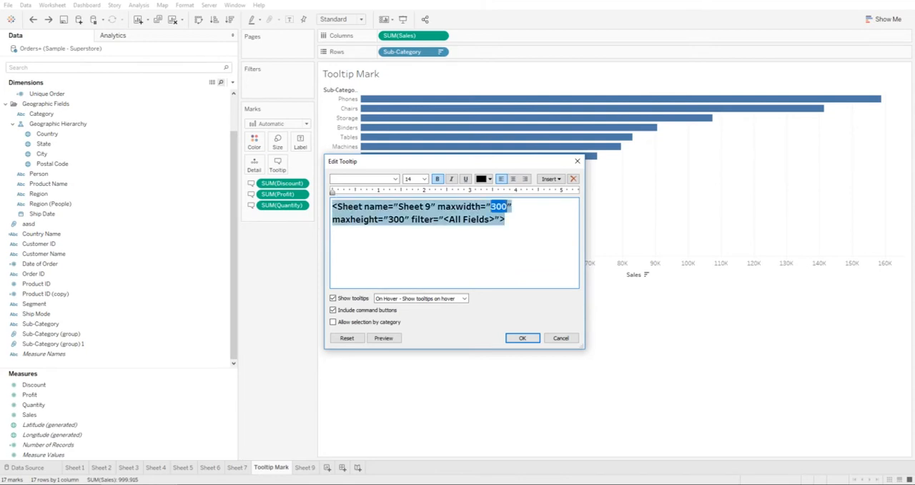
{"action": "double_click", "coordinate": [397, 220]}
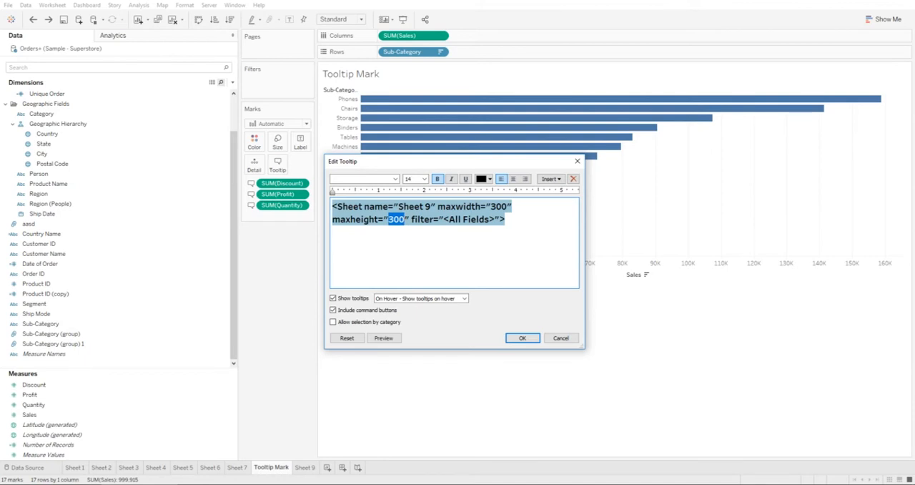
{"action": "left_click", "coordinate": [506, 220]}
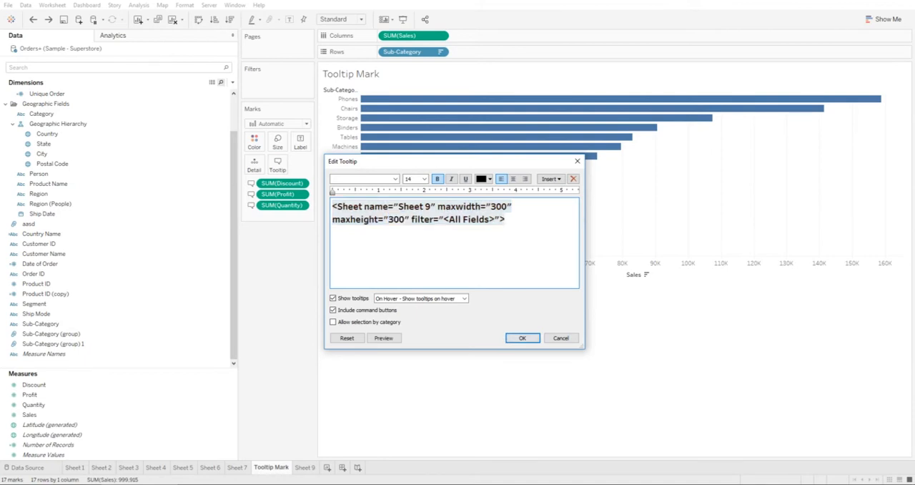
{"action": "left_click", "coordinate": [522, 337]}
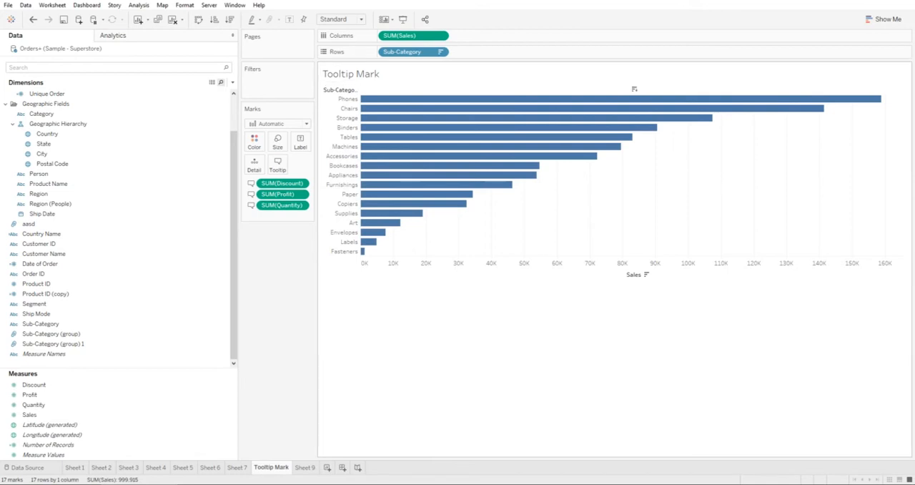
Step: Check the embedded table in the Phones bar's tooltip and the tooltip filter on Sheet 9
{"action": "mouse_move", "coordinate": [398, 100]}
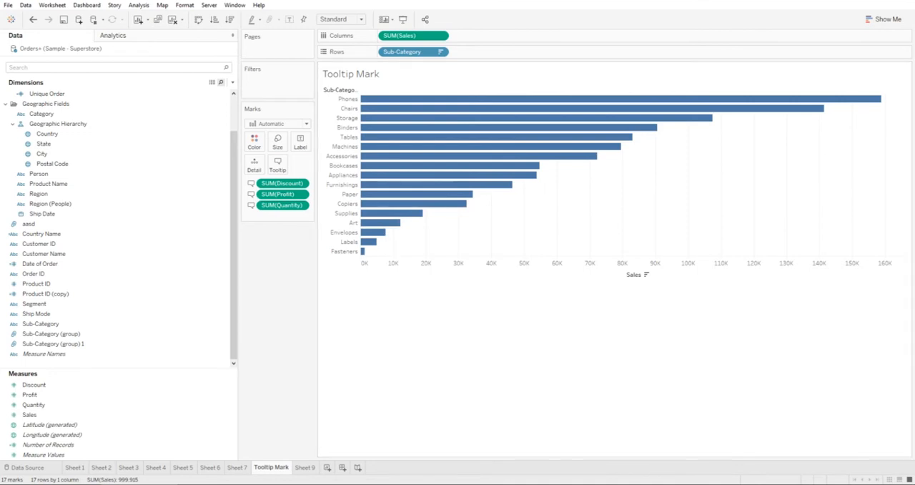
{"action": "left_click", "coordinate": [306, 467]}
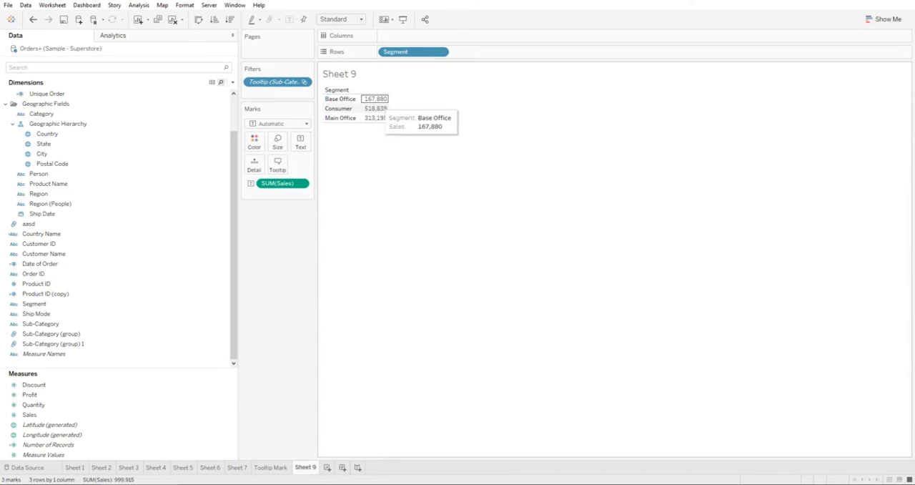
{"action": "left_click", "coordinate": [271, 467]}
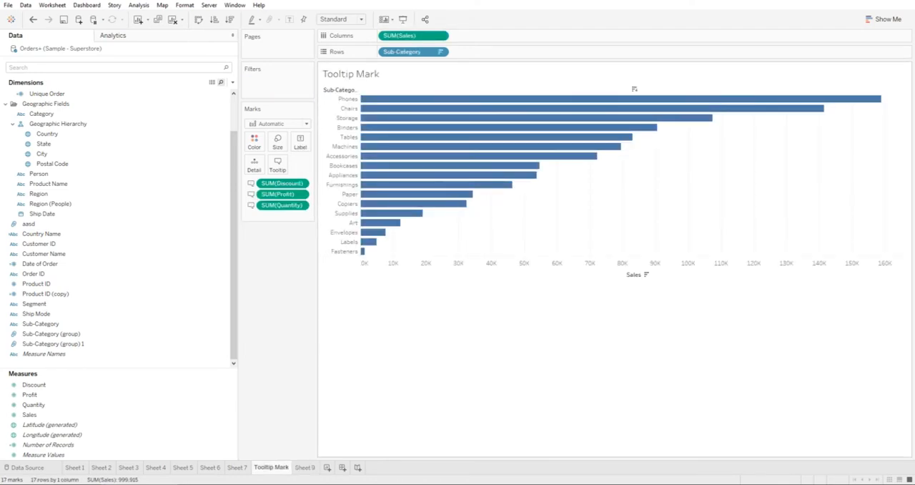
{"action": "mouse_move", "coordinate": [391, 99]}
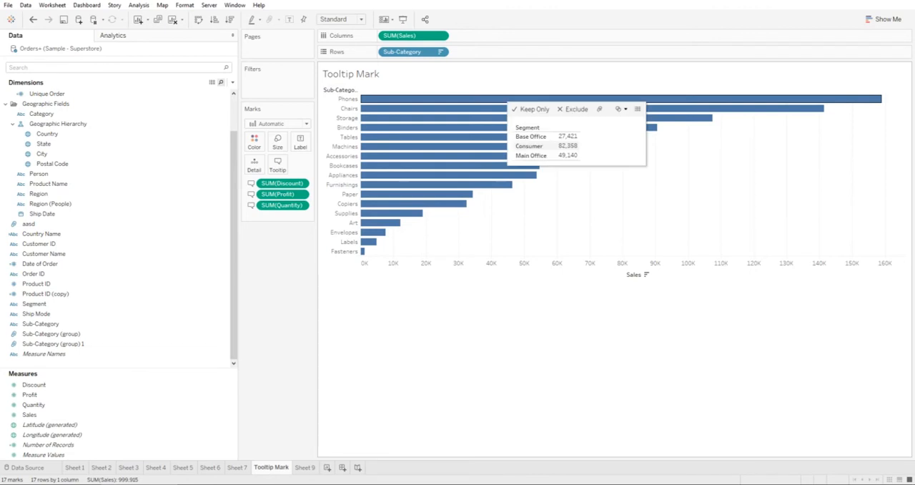
Step: Set both the maximum width and maximum height of Sheet 9 in the tooltip to 500
{"action": "left_click", "coordinate": [278, 164]}
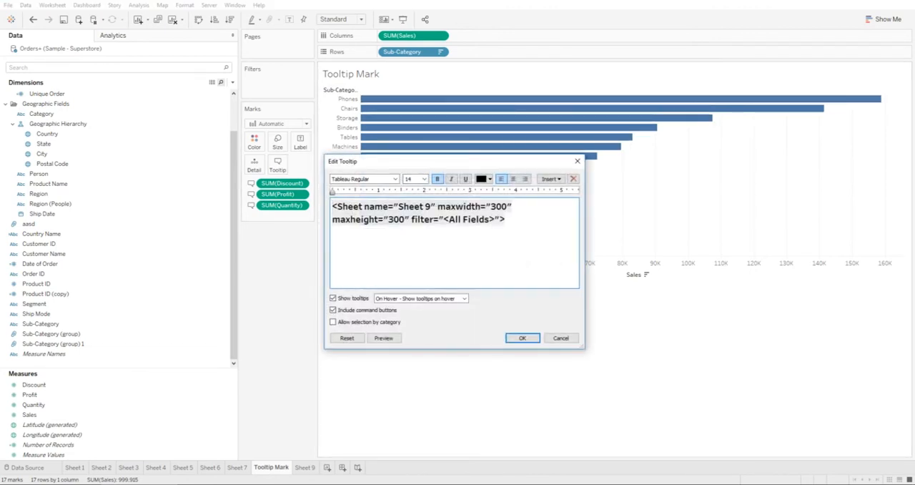
{"action": "double_click", "coordinate": [498, 207]}
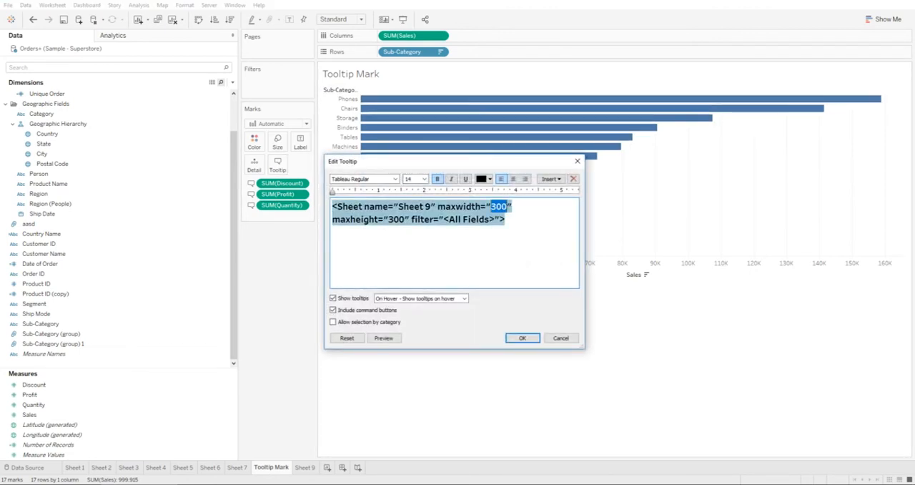
{"action": "type", "text": "500"}
{"action": "double_click", "coordinate": [397, 219]}
{"action": "type", "text": "0"}
{"action": "left_click", "coordinate": [522, 337]}
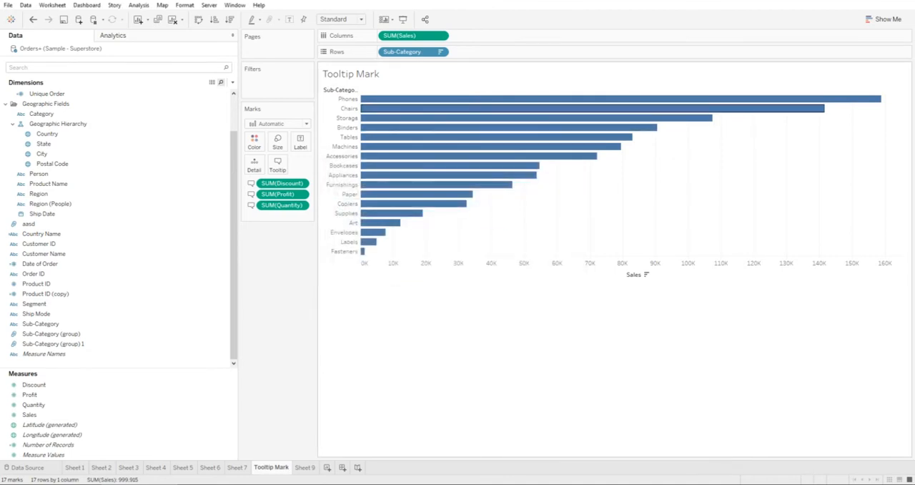
Step: Check the resized tooltip on the bars and review its embedded sheet settings without changing them
{"action": "mouse_move", "coordinate": [402, 109]}
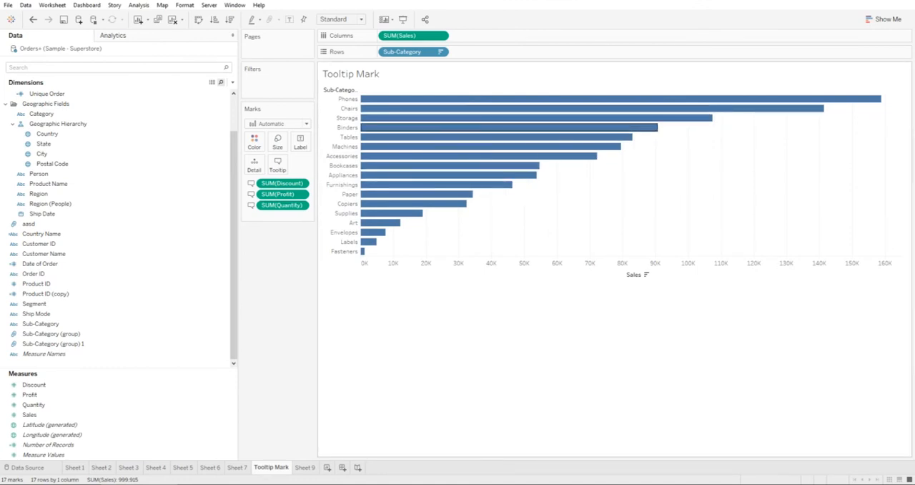
{"action": "mouse_move", "coordinate": [384, 147]}
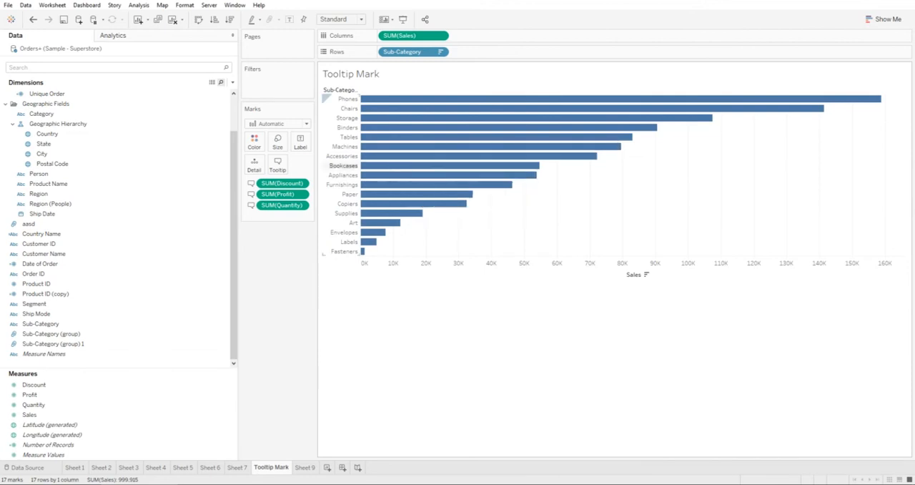
{"action": "left_click", "coordinate": [278, 164]}
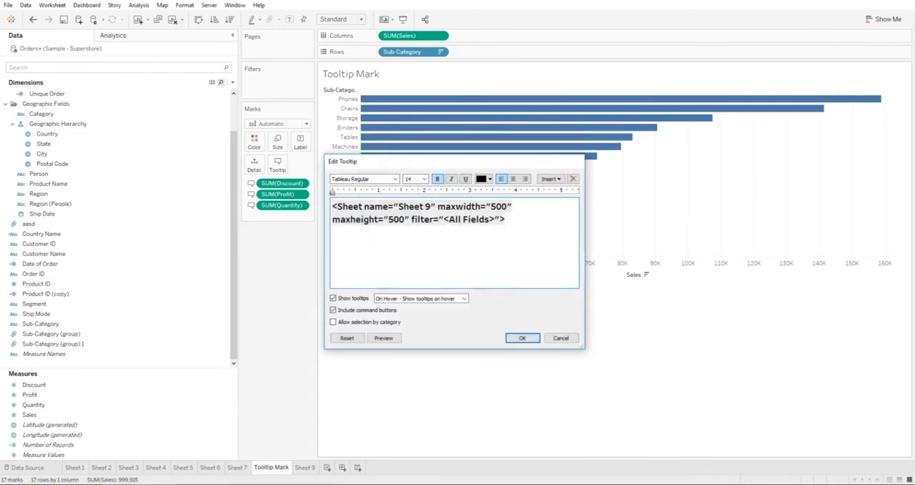
{"action": "left_click", "coordinate": [577, 161]}
Step: Convert the segment sales table on Sheet 9 into a pie chart
{"action": "left_click", "coordinate": [306, 467]}
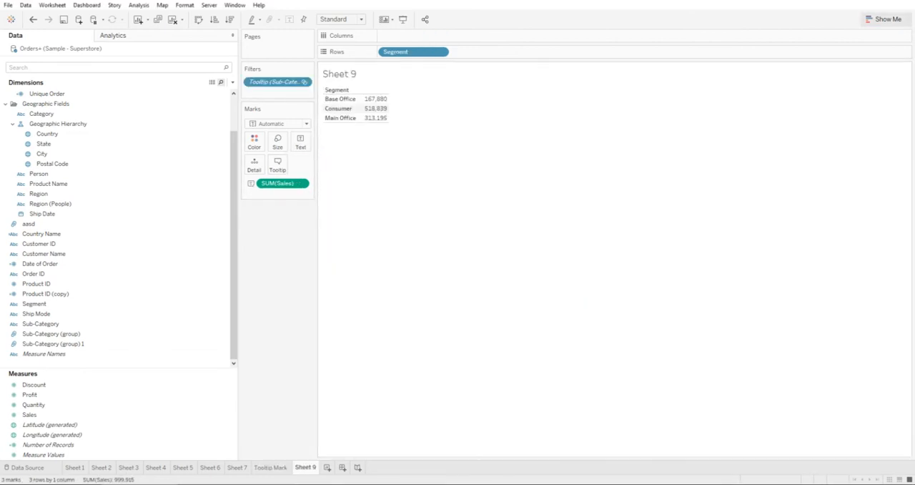
{"action": "left_click", "coordinate": [884, 19]}
{"action": "left_click", "coordinate": [893, 68]}
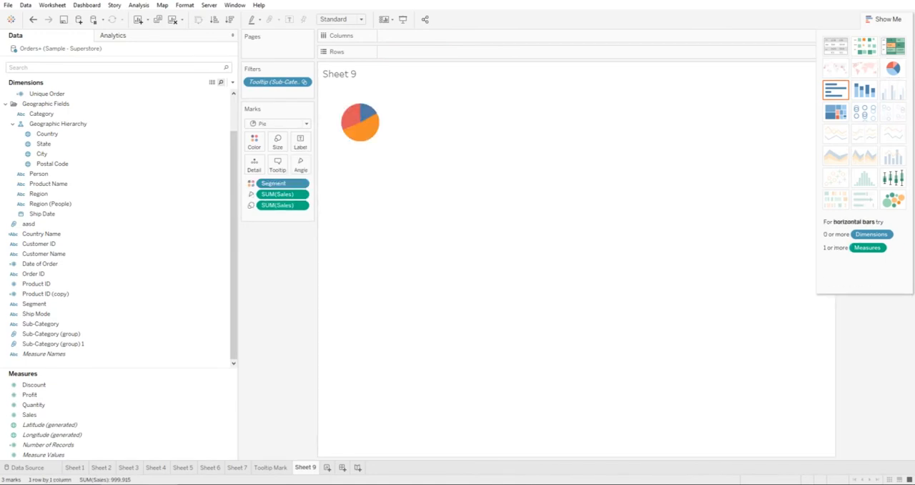
Step: Fit the pie chart to the entire view and return to the Tooltip Mark sheet to check its tooltip
{"action": "left_click", "coordinate": [341, 19]}
{"action": "left_click", "coordinate": [338, 58]}
{"action": "left_click", "coordinate": [270, 467]}
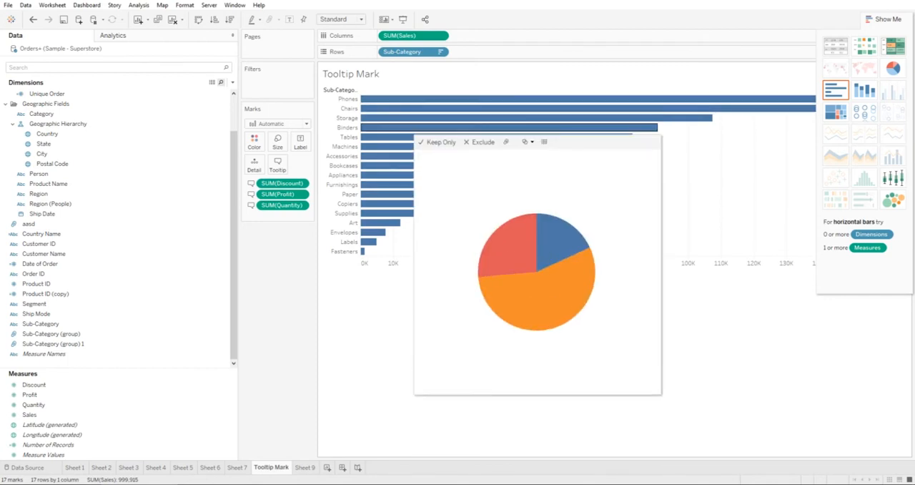
Step: Label the pie slices on Sheet 9 with both the segment name and the sum of sales
{"action": "mouse_move", "coordinate": [402, 166]}
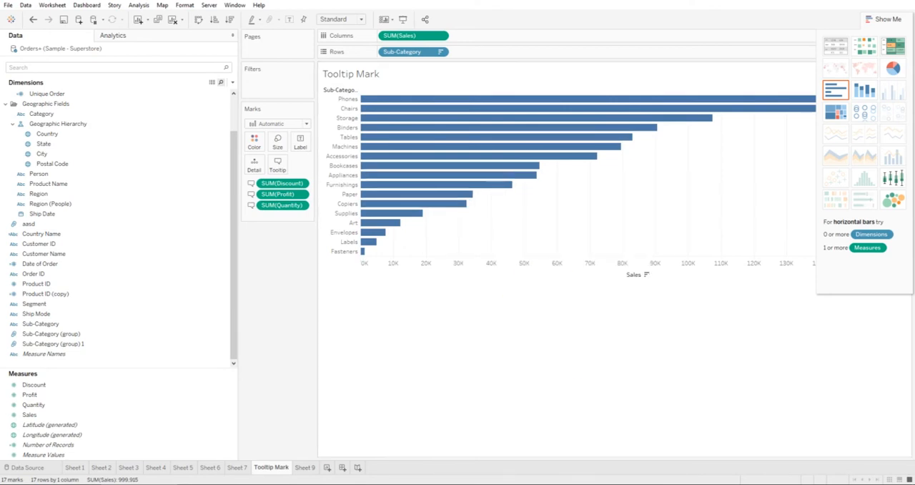
{"action": "left_click", "coordinate": [306, 466]}
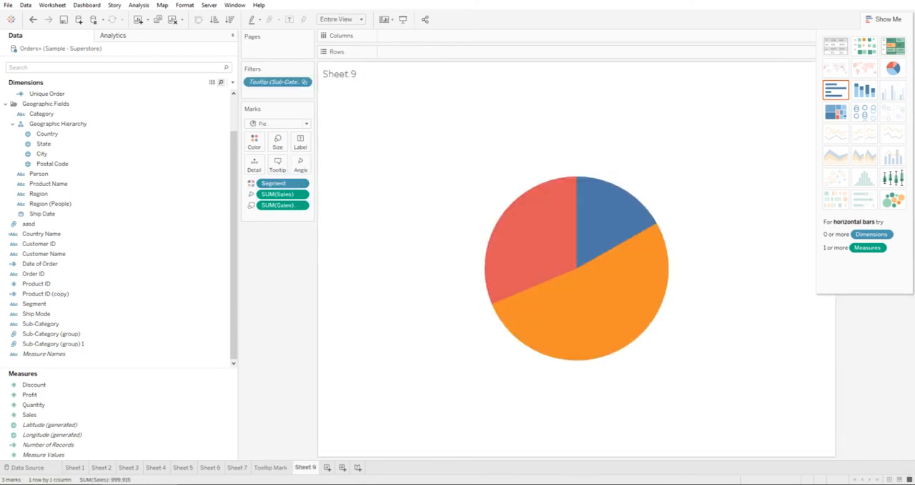
{"action": "left_click", "coordinate": [290, 19]}
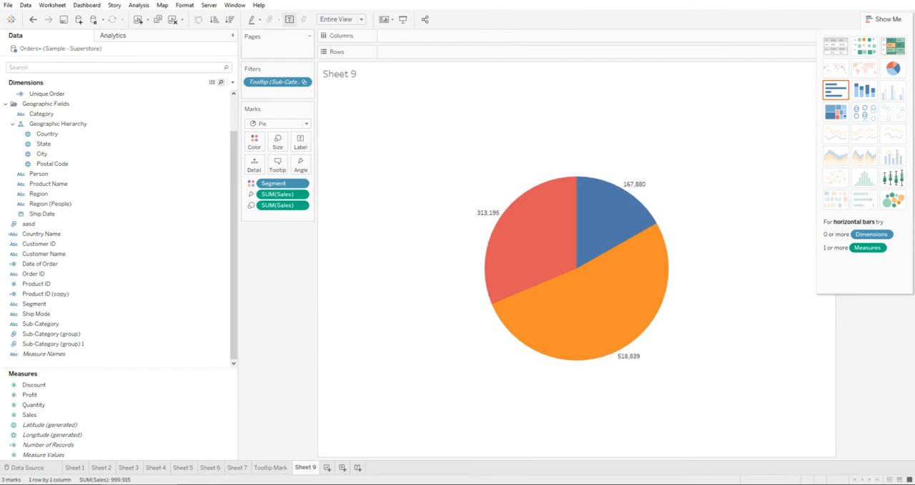
{"action": "left_click_drag", "start_coordinate": [273, 184], "coordinate": [296, 143]}
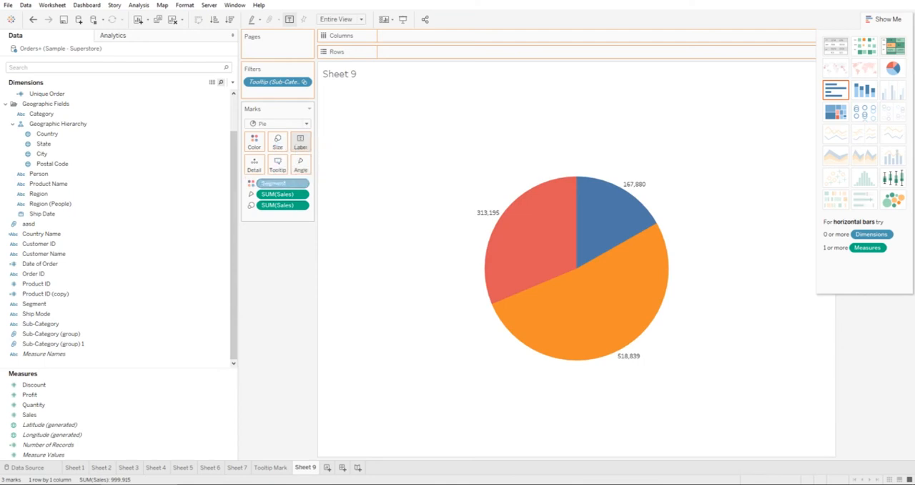
{"action": "mouse_move", "coordinate": [493, 225]}
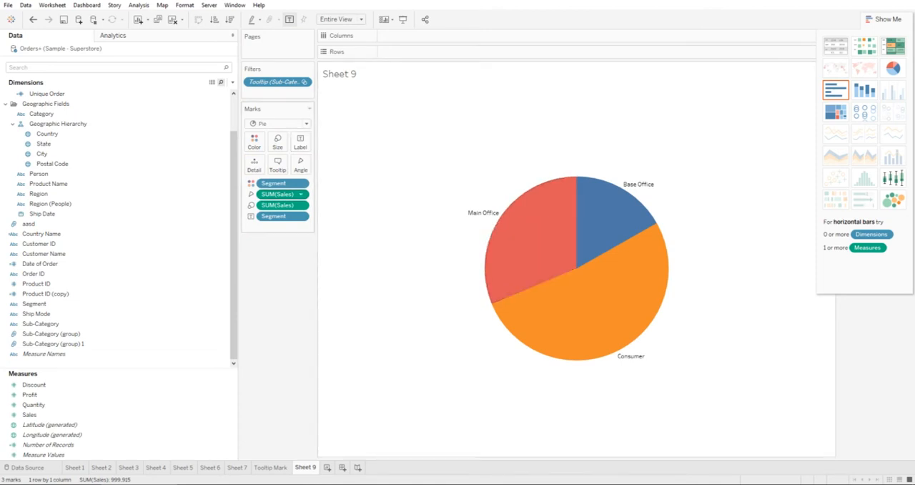
{"action": "left_click_drag", "start_coordinate": [282, 194], "coordinate": [300, 141]}
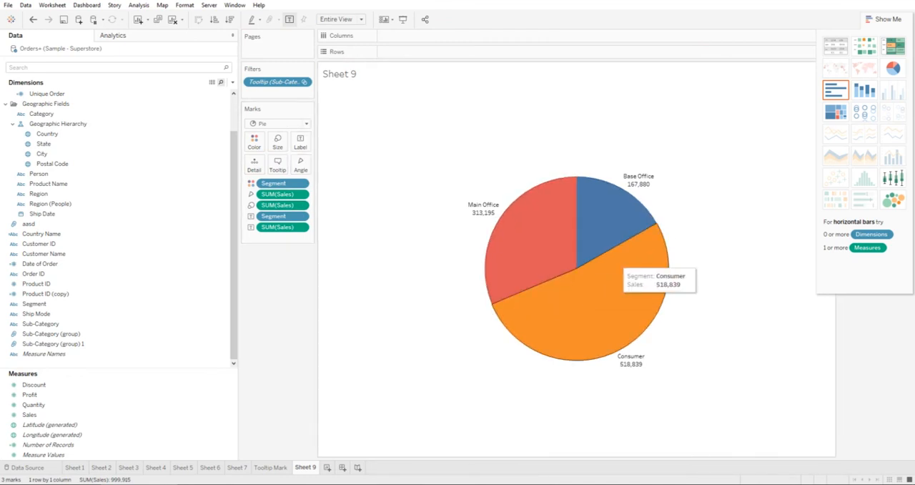
Step: Return to the Tooltip Mark sheet and check the labelled pie chart in the tooltips of several bars
{"action": "left_click", "coordinate": [271, 467]}
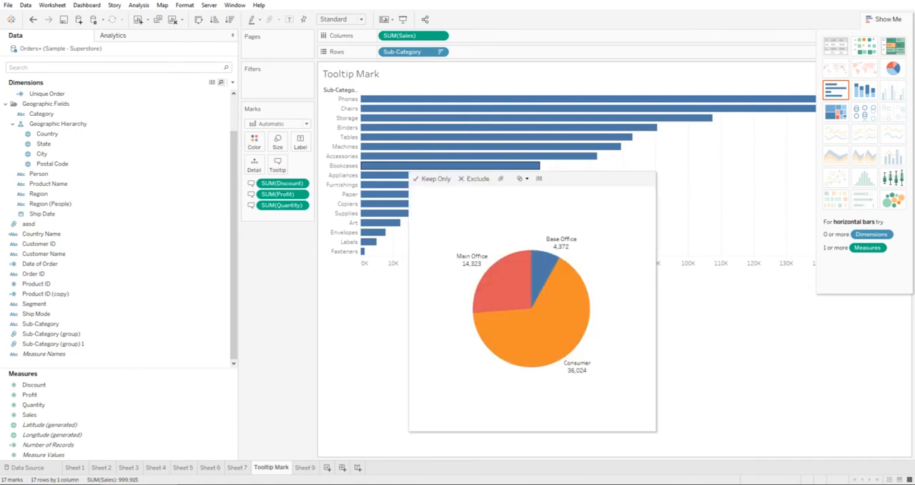
{"action": "mouse_move", "coordinate": [404, 119]}
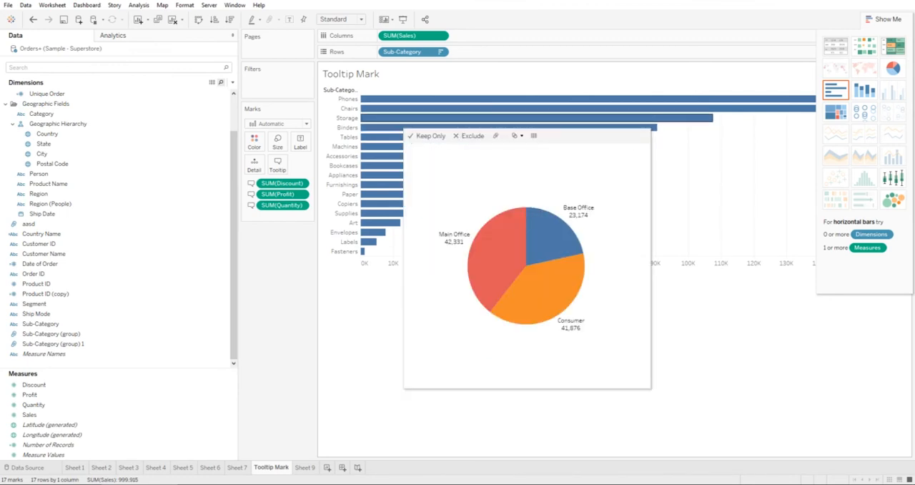
{"action": "mouse_move", "coordinate": [395, 137]}
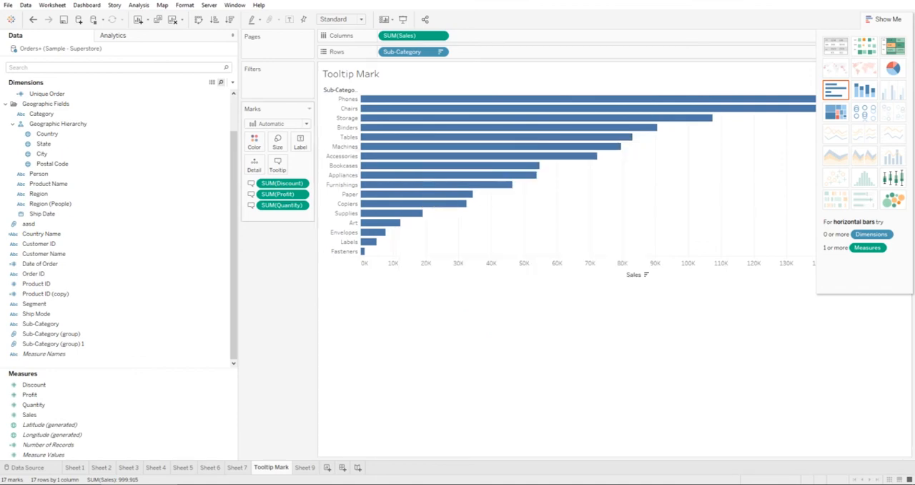
Step: Set both the maximum width and maximum height of Sheet 9 in the tooltip to 300
{"action": "left_click", "coordinate": [277, 165]}
{"action": "double_click", "coordinate": [499, 207]}
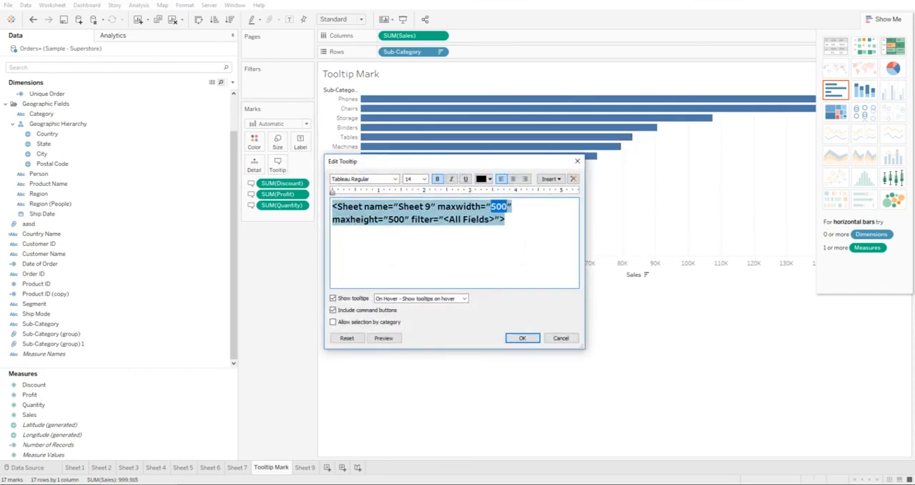
{"action": "type", "text": "300"}
{"action": "double_click", "coordinate": [396, 220]}
{"action": "type", "text": "300"}
{"action": "left_click", "coordinate": [522, 337]}
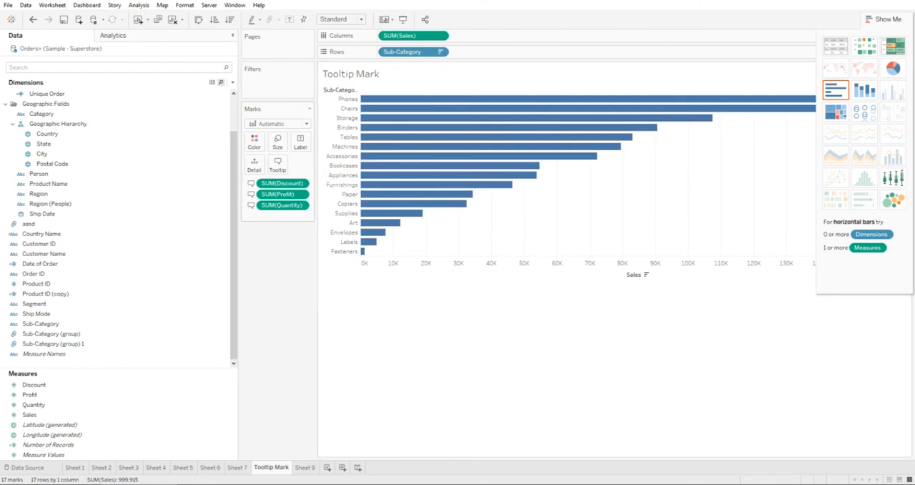
Step: Recheck the maximum width and height of Sheet 9 in the tooltip settings and view the smaller tooltip on a bar
{"action": "left_click", "coordinate": [278, 165]}
{"action": "key", "text": "ctrl+a"}
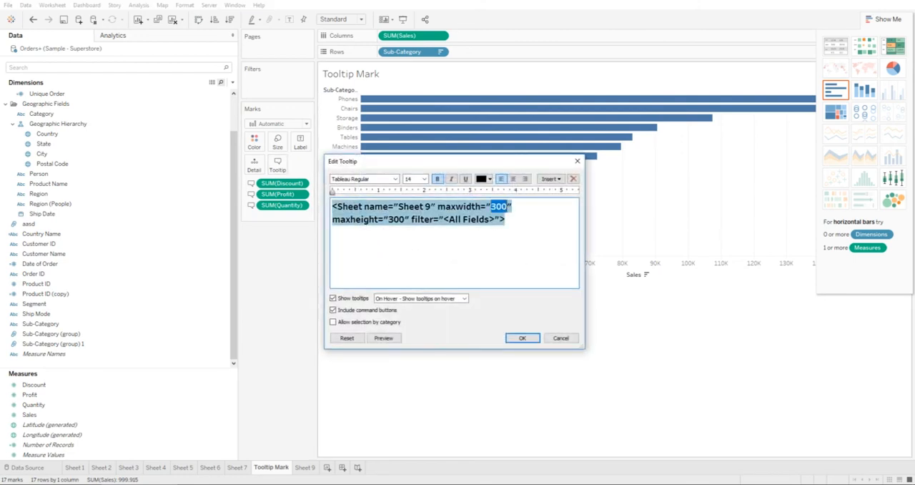
{"action": "double_click", "coordinate": [405, 219]}
{"action": "left_click_drag", "start_coordinate": [406, 220], "coordinate": [388, 220]}
{"action": "left_click", "coordinate": [522, 338]}
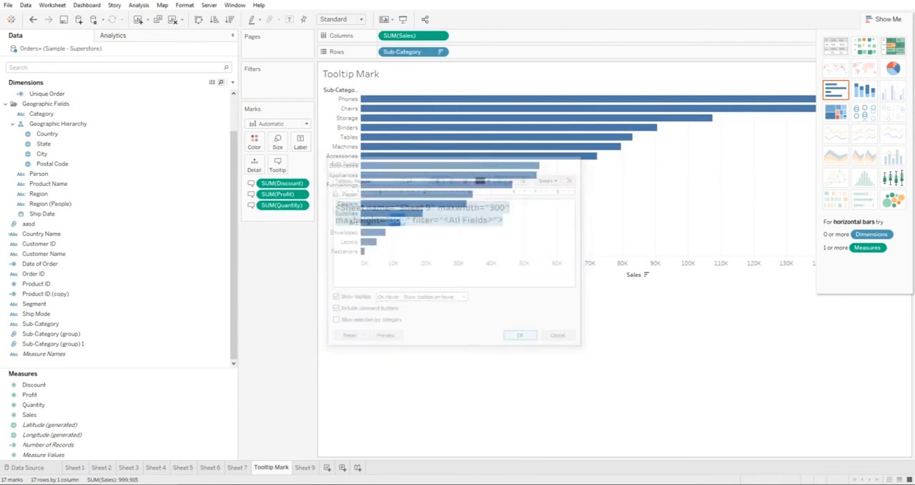
{"action": "mouse_move", "coordinate": [404, 109]}
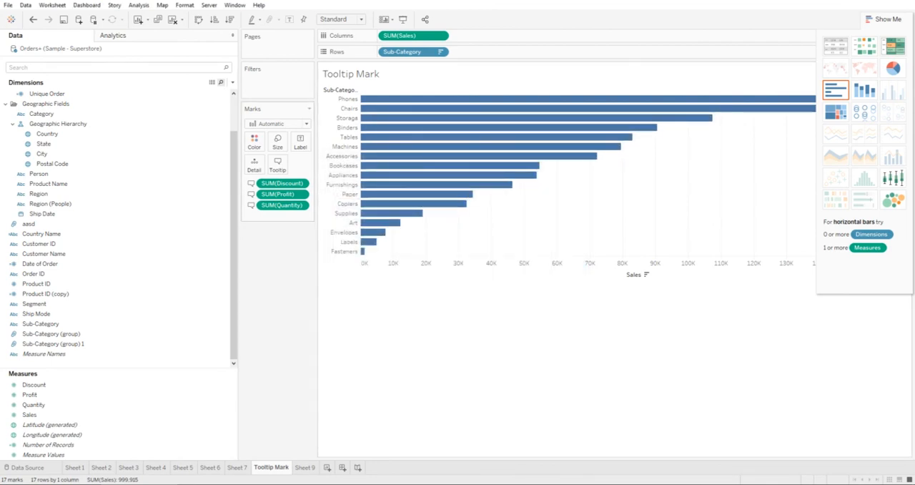
Step: Insert Sheet 3 into the tooltip below the Sheet 9 entry and check the combined tooltip on the bars
{"action": "left_click", "coordinate": [277, 164]}
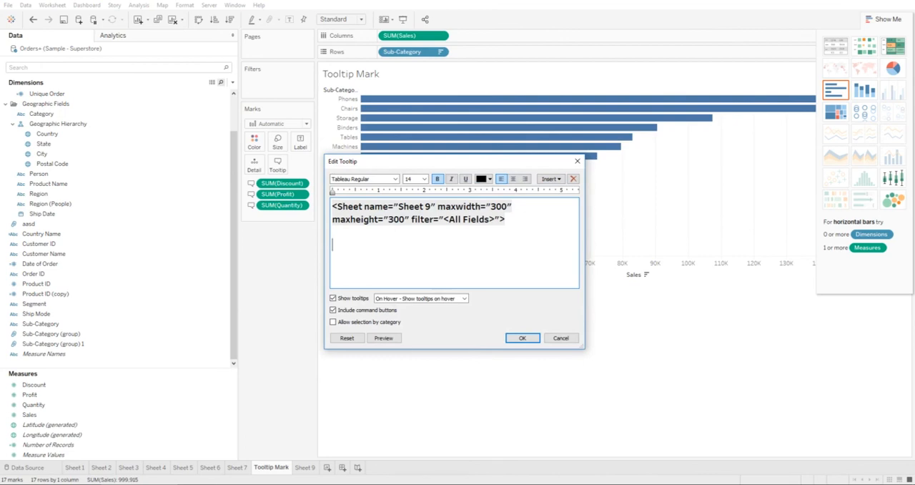
{"action": "left_click", "coordinate": [550, 179]}
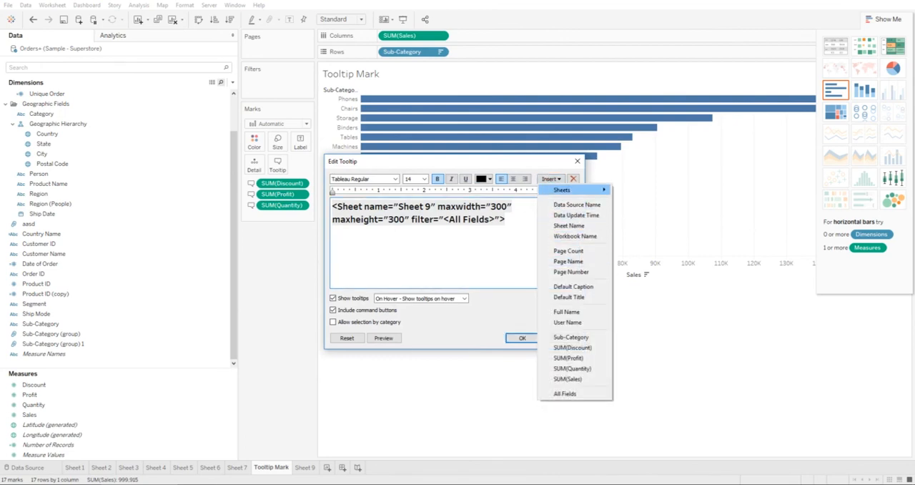
{"action": "mouse_move", "coordinate": [572, 190]}
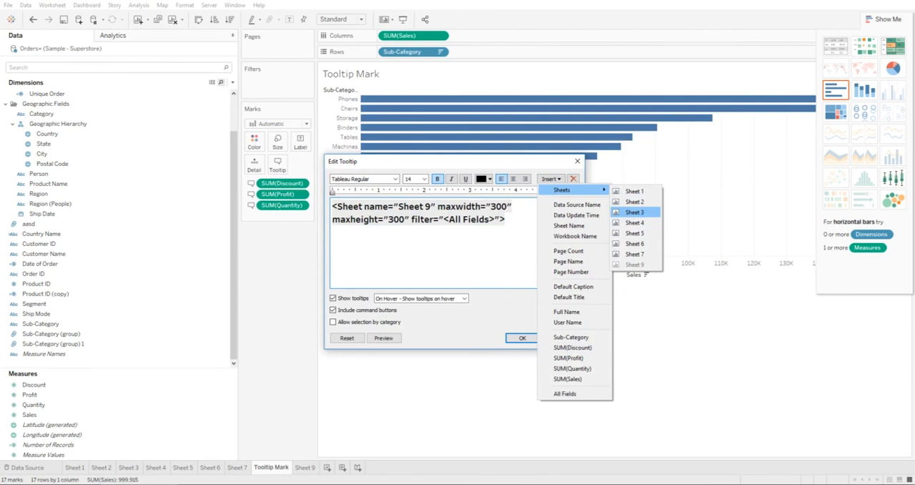
{"action": "left_click", "coordinate": [635, 212]}
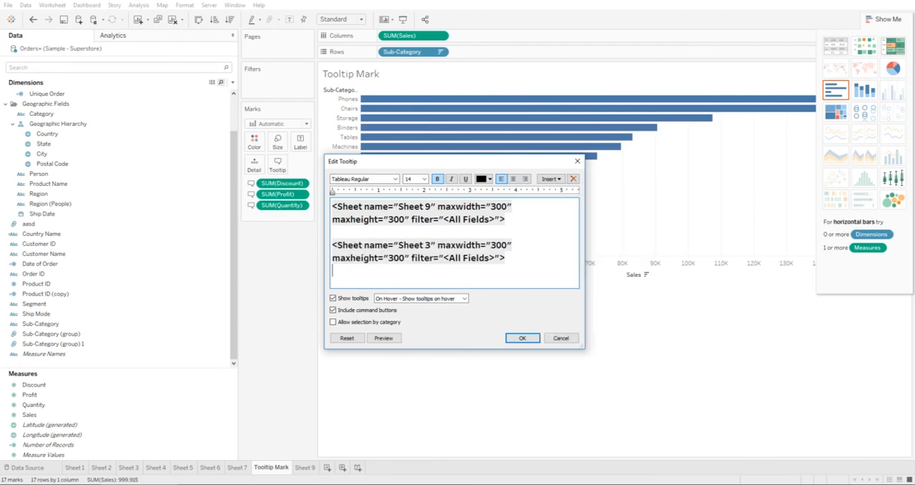
{"action": "left_click", "coordinate": [523, 338]}
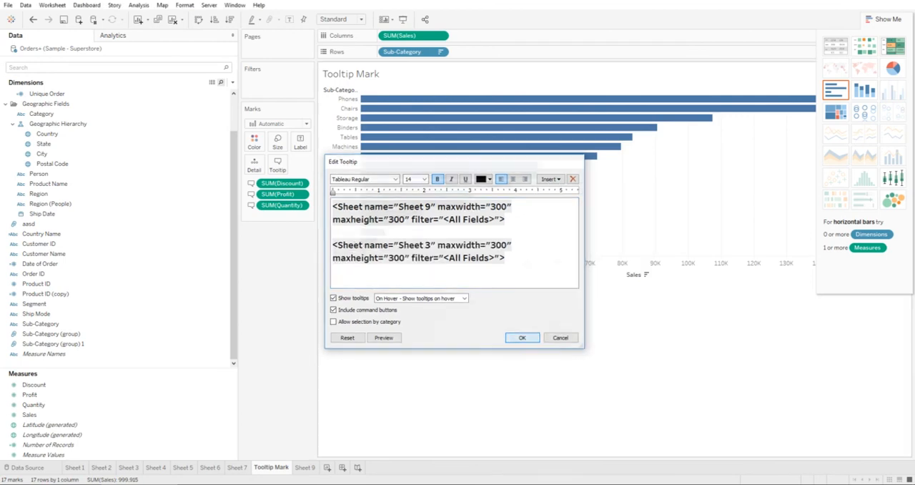
{"action": "mouse_move", "coordinate": [383, 128]}
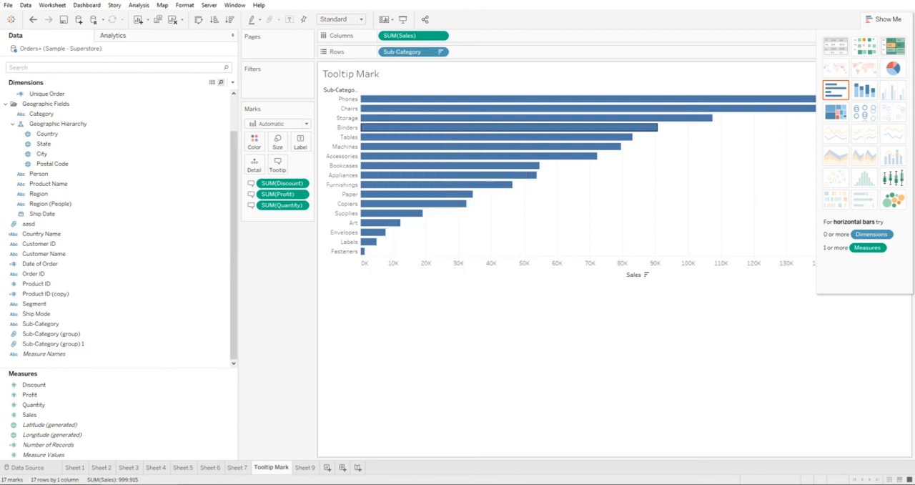
{"action": "mouse_move", "coordinate": [392, 146]}
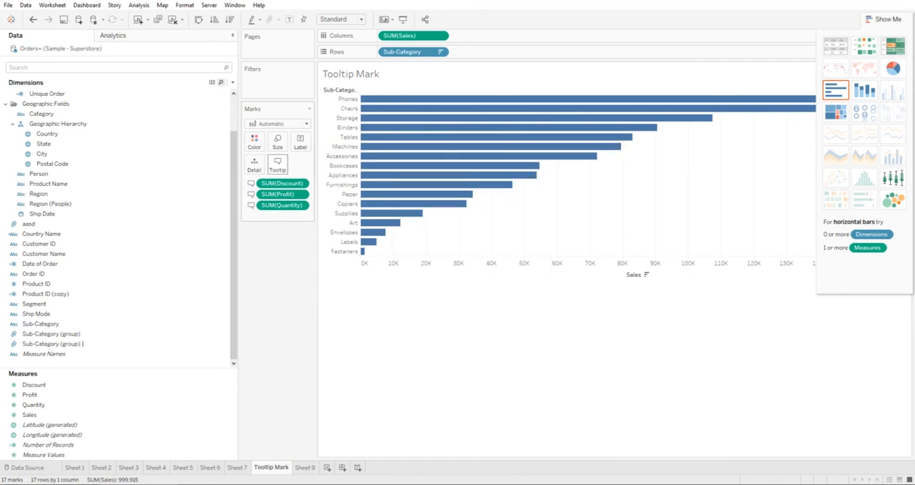
{"action": "left_click", "coordinate": [277, 164]}
{"action": "left_click", "coordinate": [549, 179]}
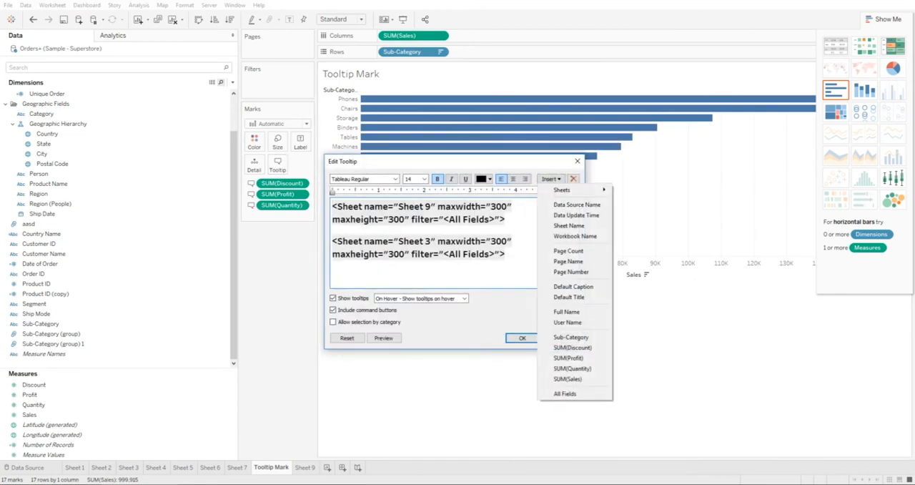
{"action": "key", "text": "Escape"}
{"action": "key", "text": "Escape"}
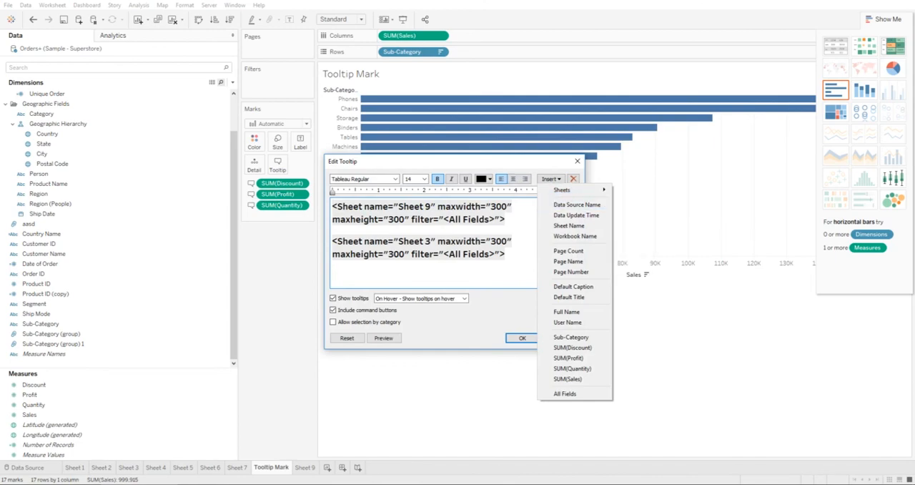